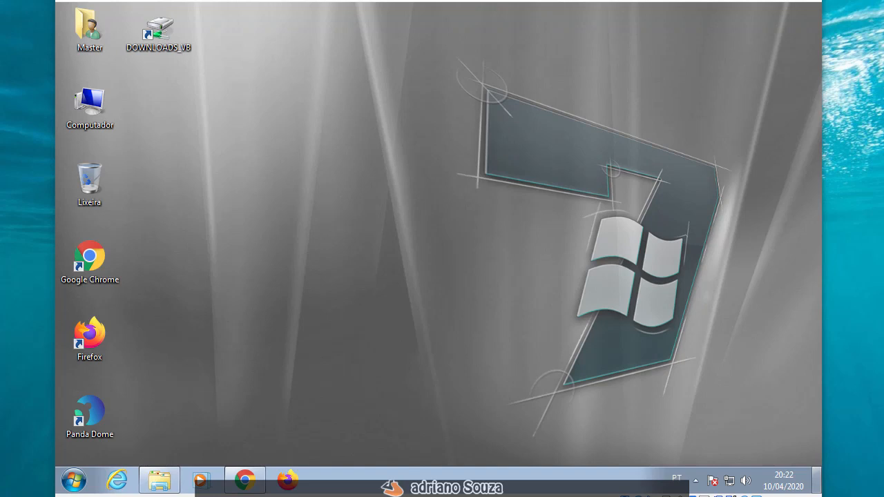
Step: Switch to Chrome, open the AOMEI website from the Google results and look over its home page
left_click(244, 480)
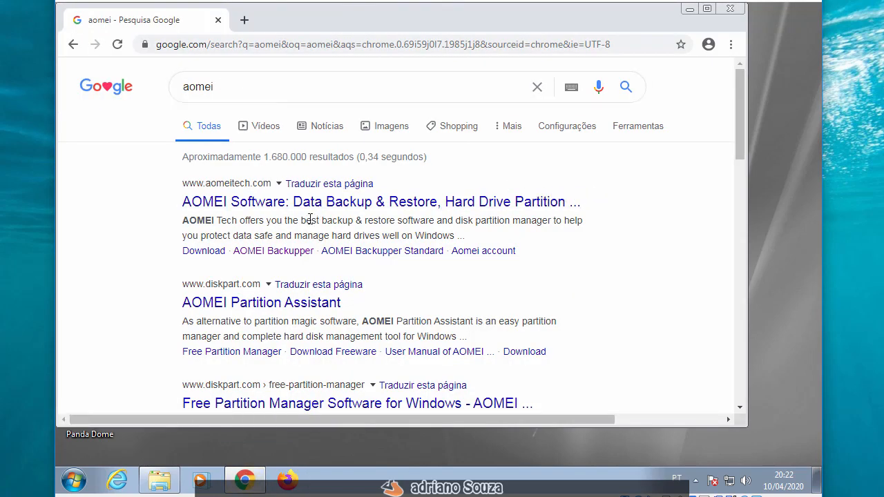
left_click(391, 203)
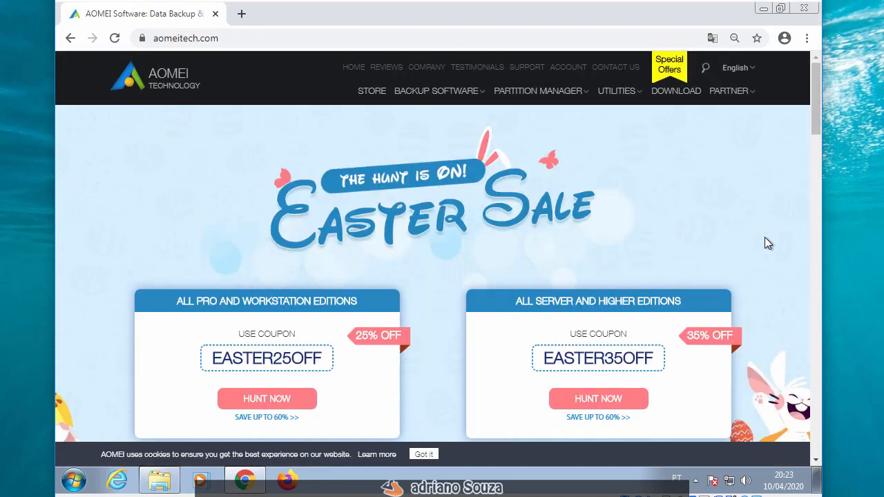
scroll(624, 226, "down", 3)
scroll(625, 230, "up", 3)
Step: Open the AOMEI Backupper Standard page and request the freeware download
mouse_move(455, 92)
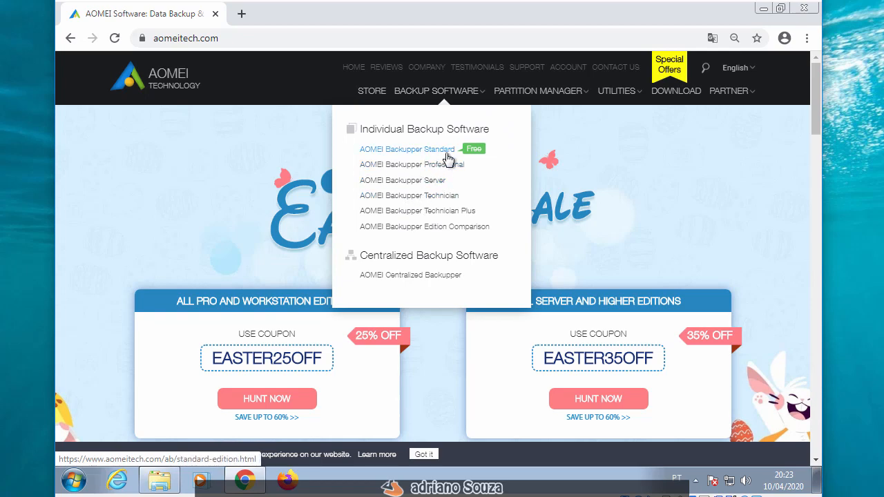
left_click_drag(811, 115, 770, 187)
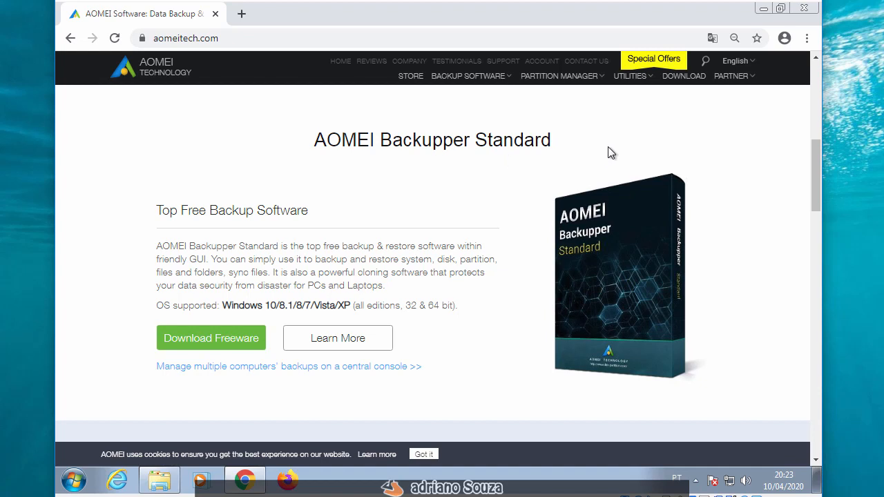
mouse_move(476, 79)
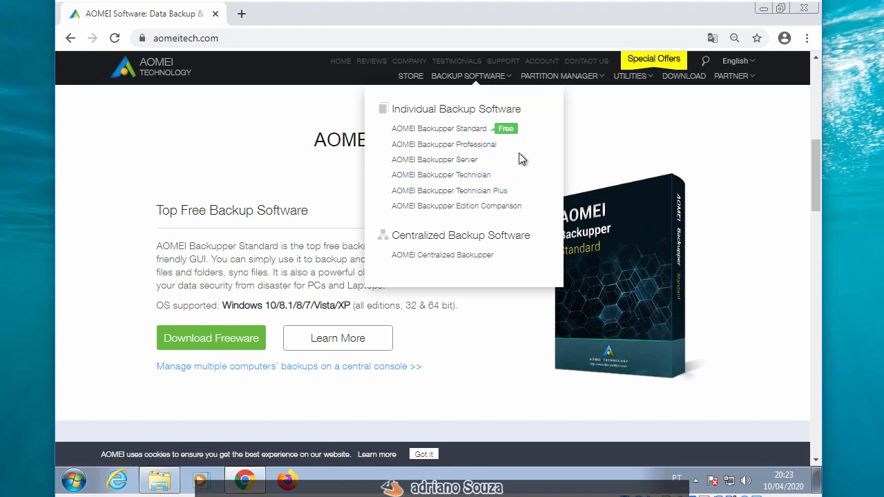
left_click(428, 132)
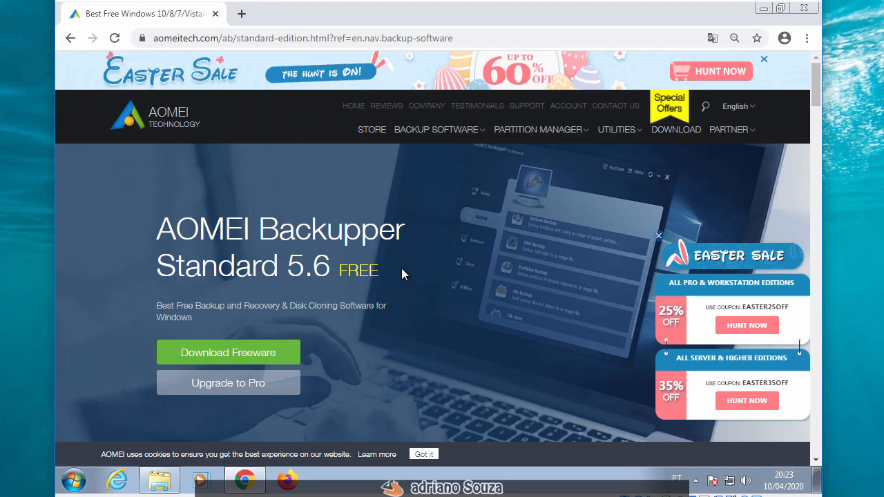
left_click(216, 360)
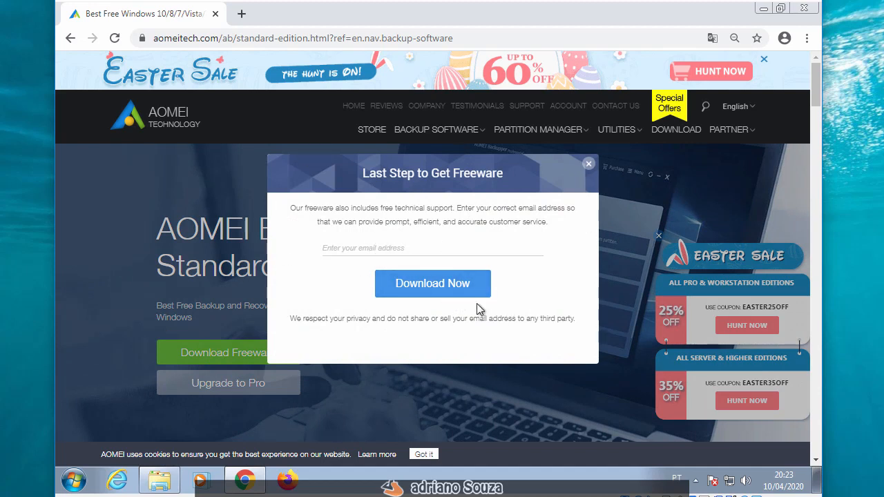
Step: Switch to Windows Explorer, open the Downloads folder, select AOMEIBackupperStd and show the files as tiles
left_click(159, 480)
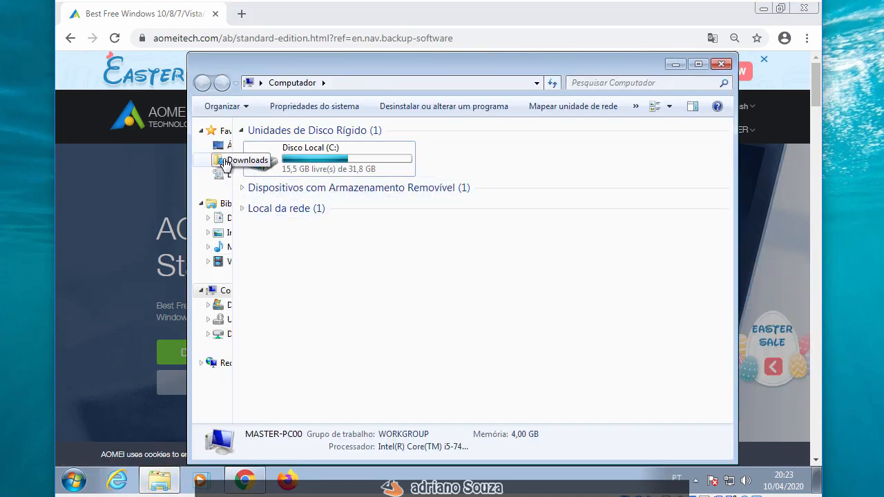
left_click(230, 162)
left_click(283, 149)
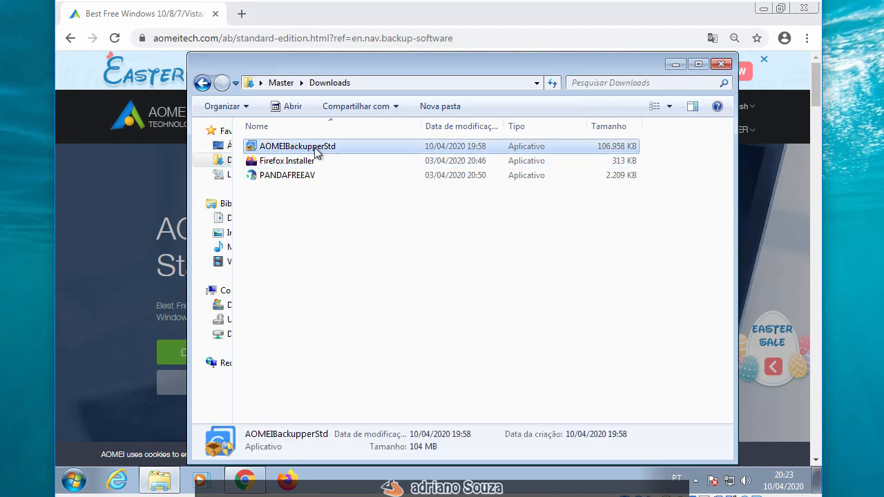
left_click(654, 107)
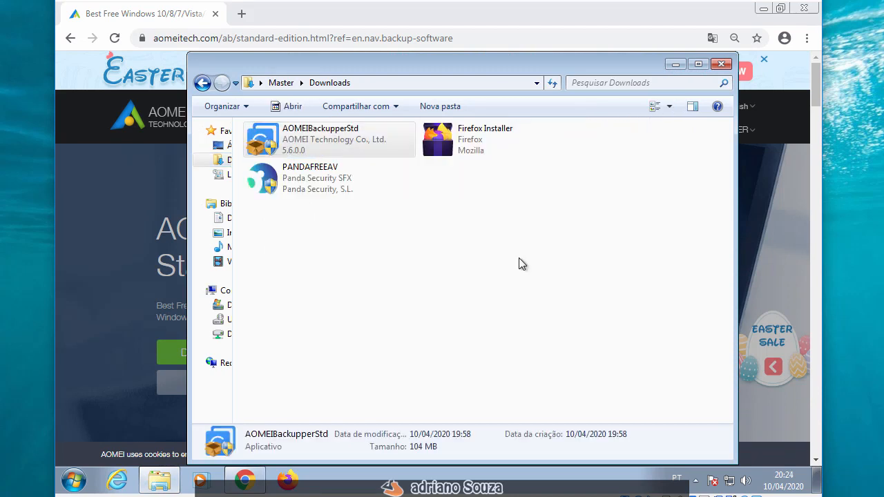
Step: Run the AOMEIBackupperStd installer with permission to make changes, skip the Pro edition offer and install AOMEI Backupper Standard
double_click(317, 143)
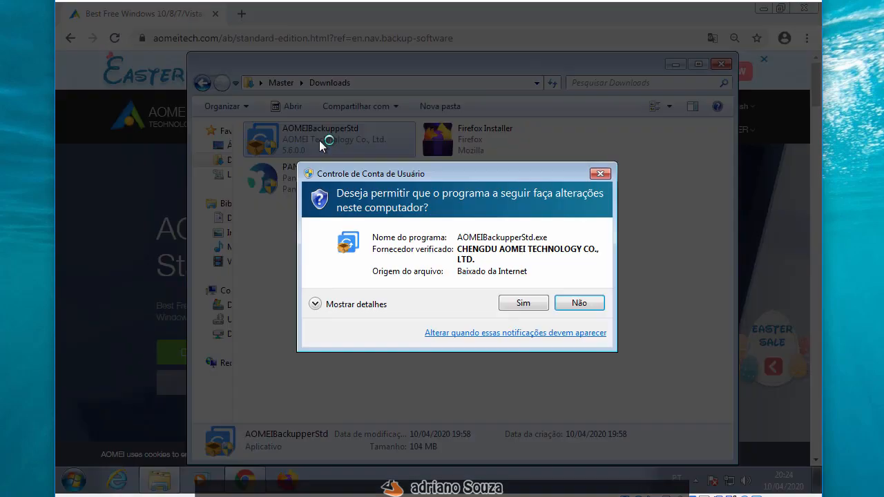
left_click(520, 302)
left_click(459, 271)
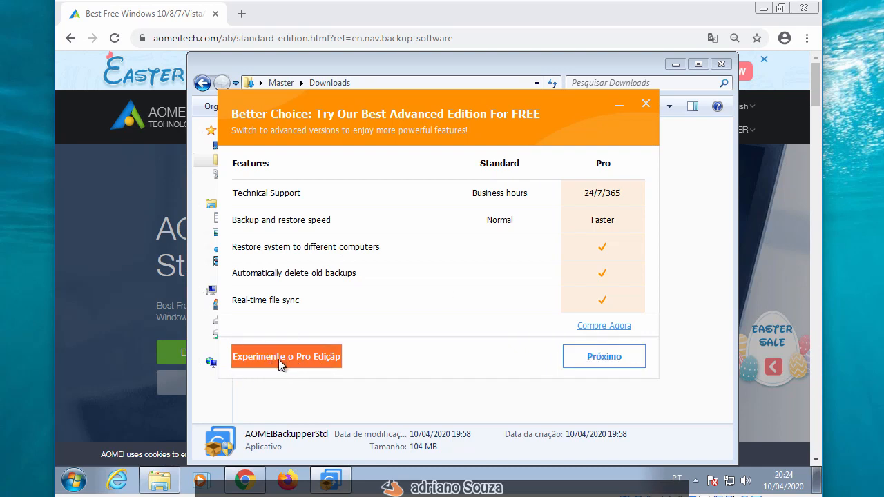
left_click(591, 357)
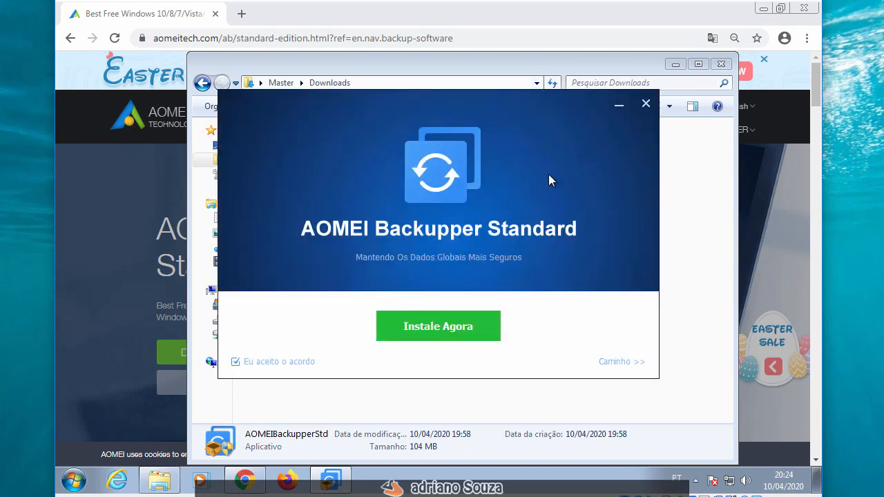
left_click(430, 332)
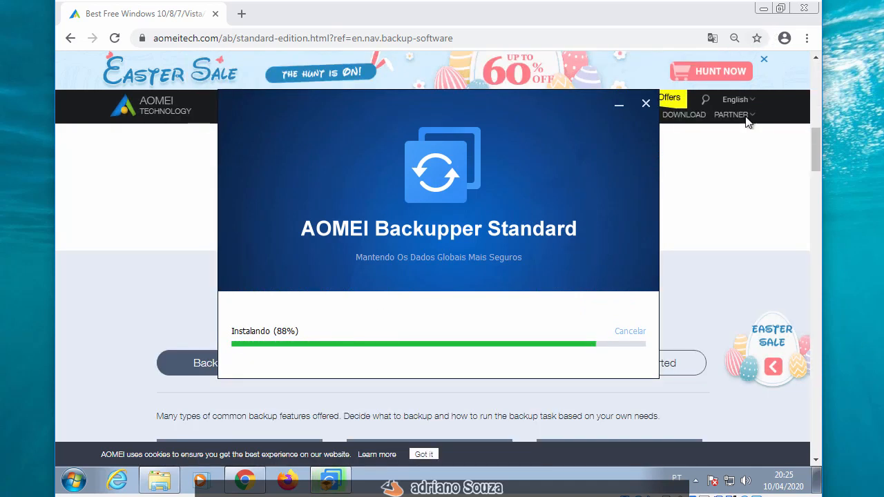
Step: Minimize the browser and Downloads windows, close the finished installer and select the AOMEI Backupper Standard desktop shortcut
left_click(763, 8)
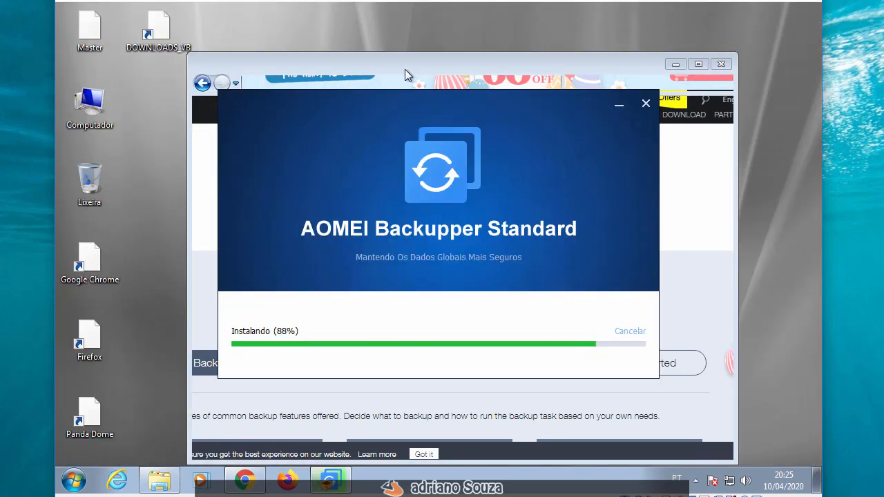
left_click(672, 66)
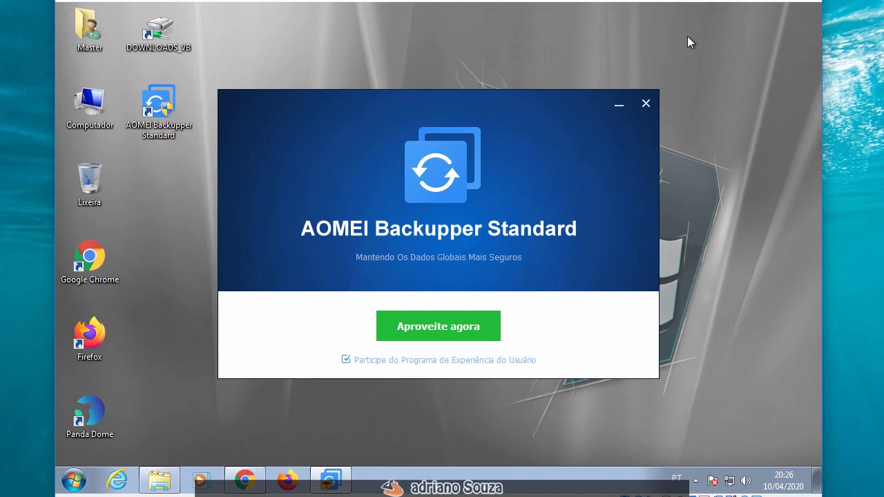
left_click(645, 104)
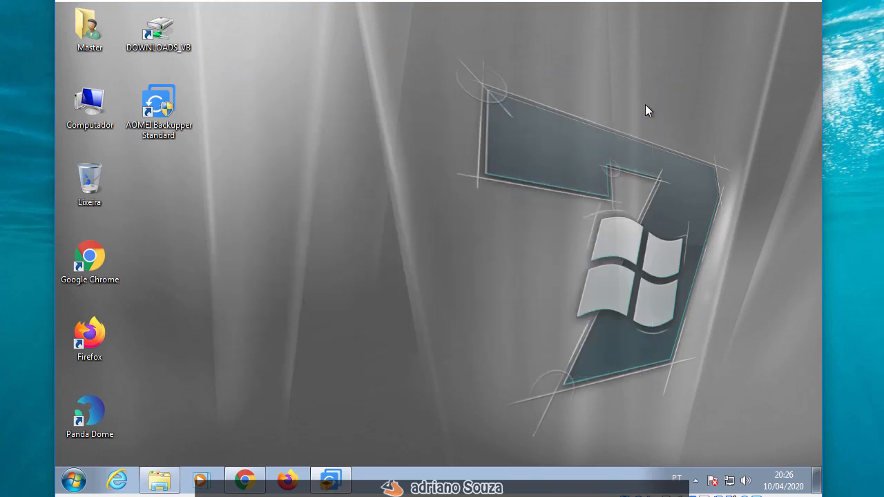
left_click(154, 108)
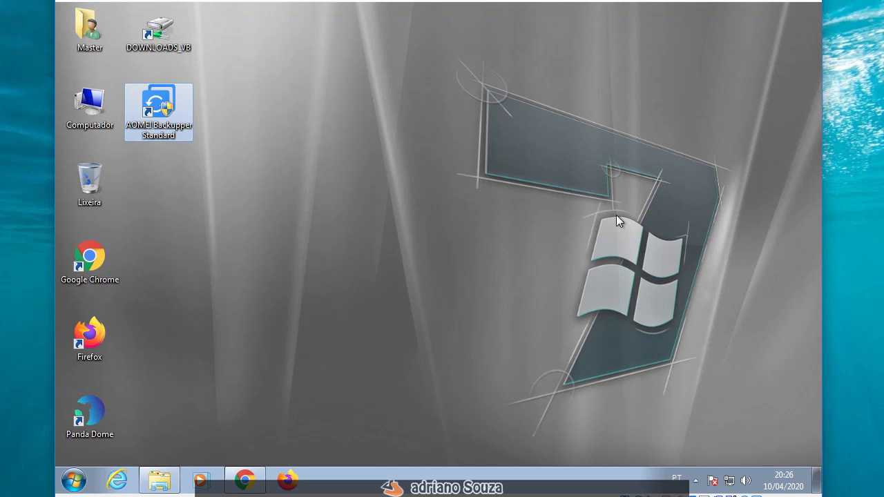
Step: Open the Computer window and move it aside, then bring up disk management in Computer Management (Gerenciamento do computador)
double_click(88, 100)
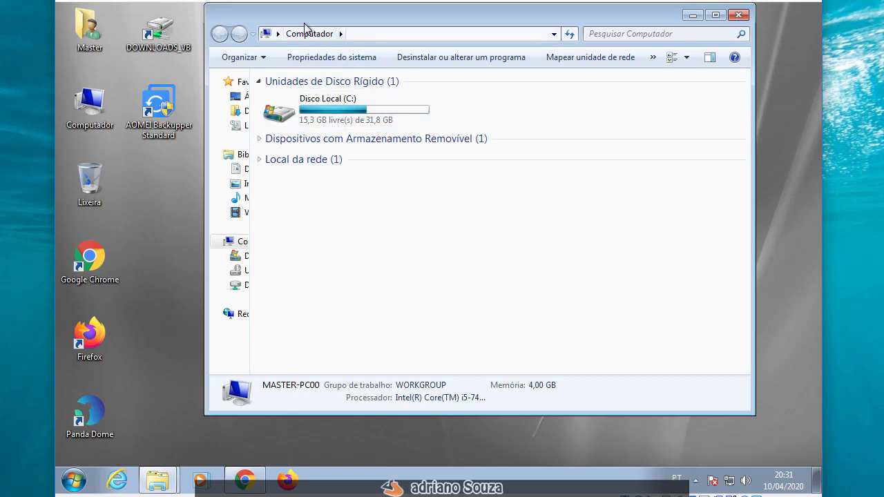
left_click_drag(392, 20, 541, 22)
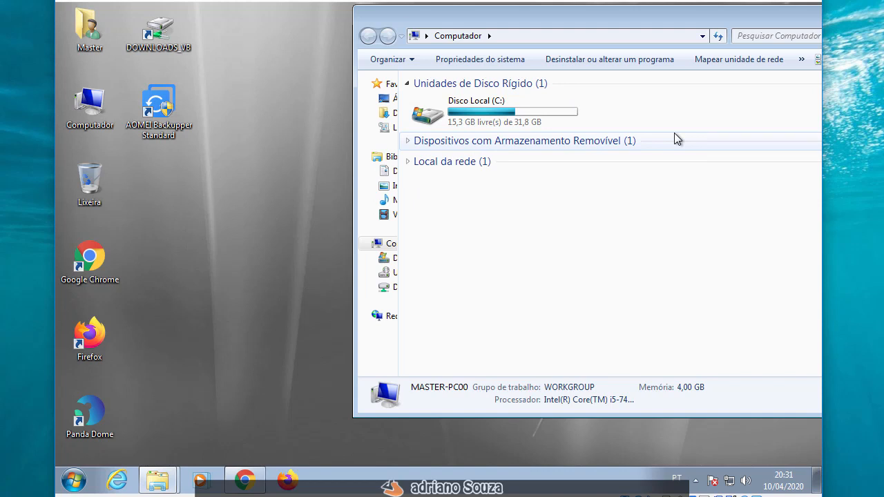
right_click(99, 96)
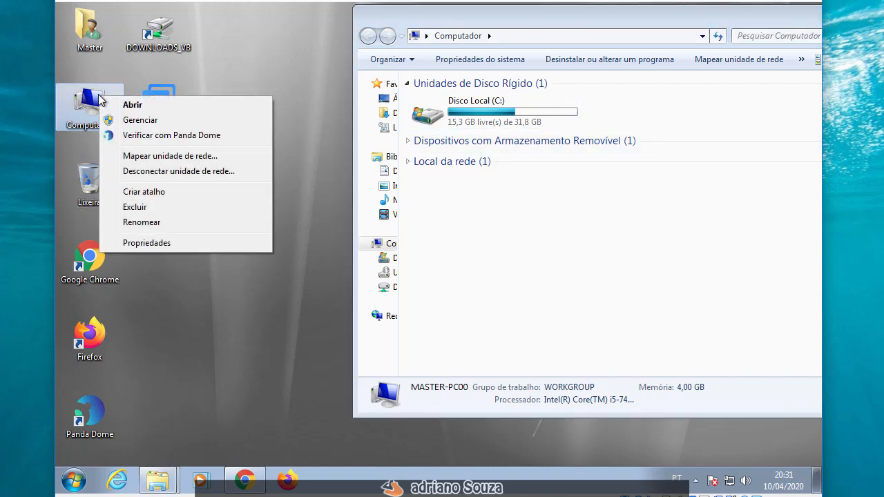
left_click(136, 120)
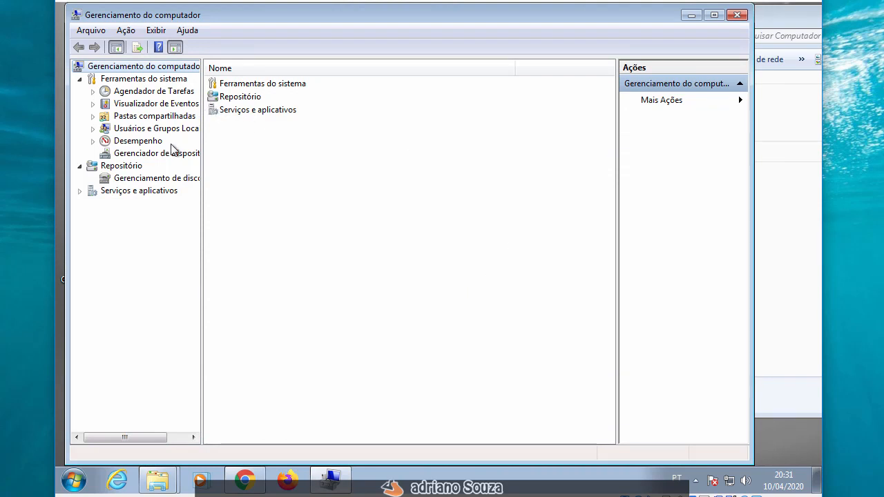
left_click(132, 157)
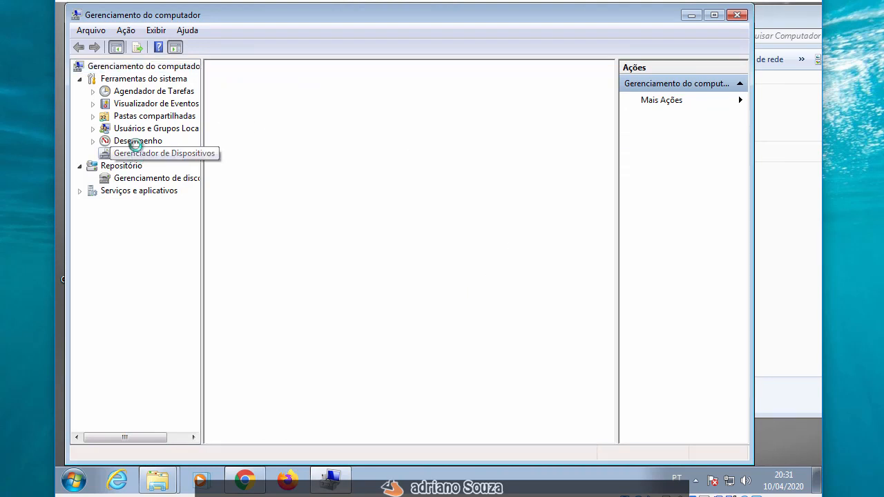
left_click(140, 183)
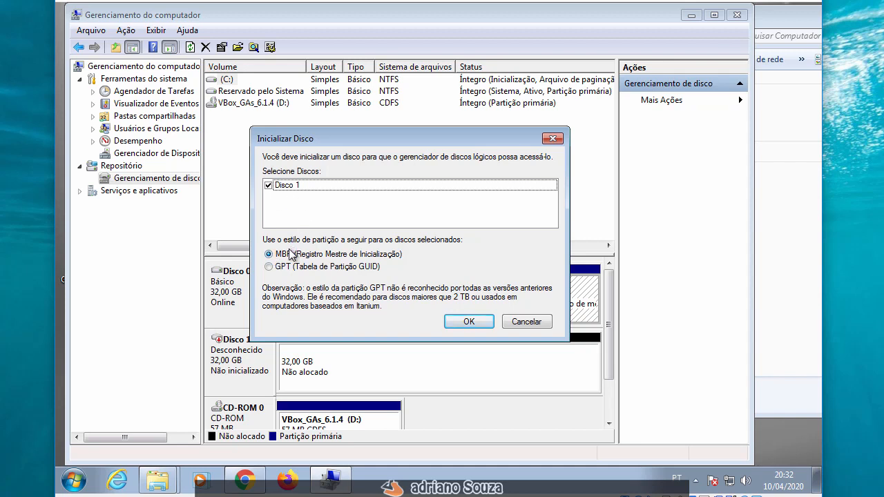
Step: Dismiss the disk initialization dialog and examine the Disco 1 entry in disk management
left_click(526, 322)
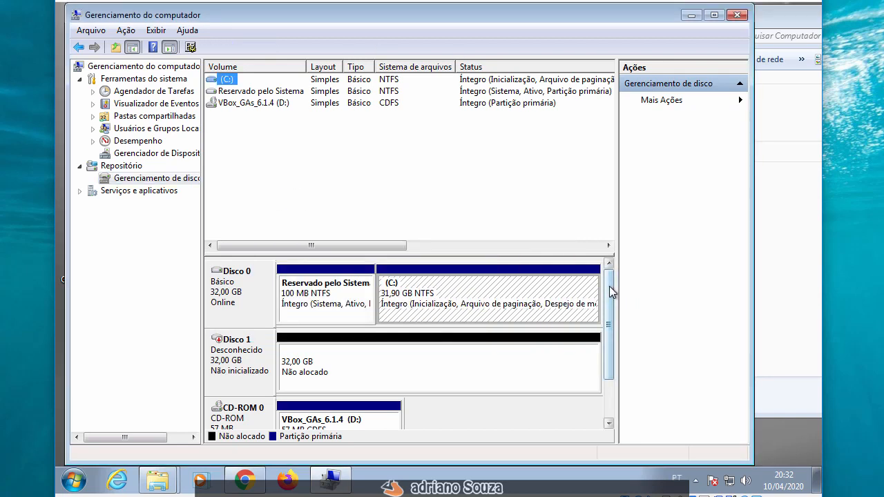
left_click_drag(611, 292, 611, 357)
left_click(246, 296)
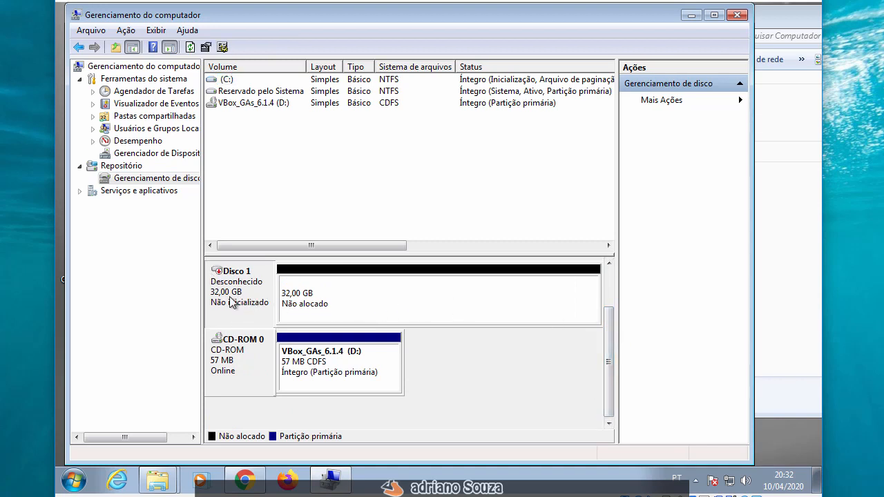
left_click(690, 15)
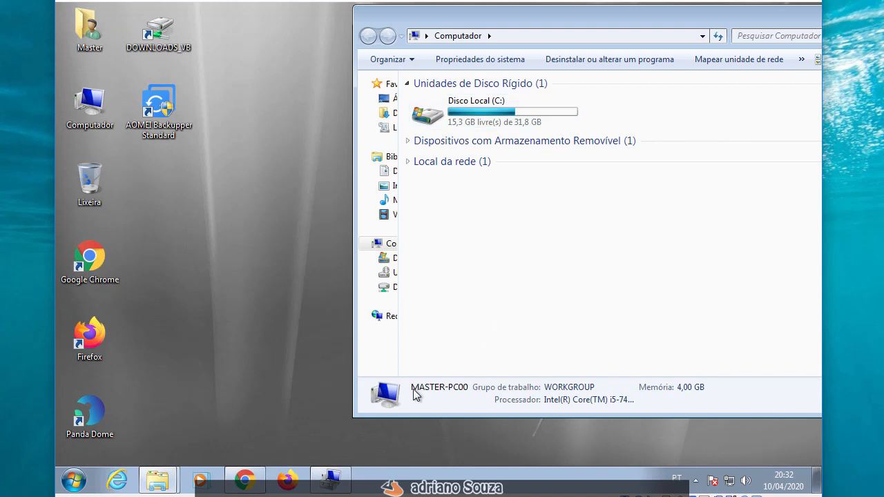
left_click(332, 480)
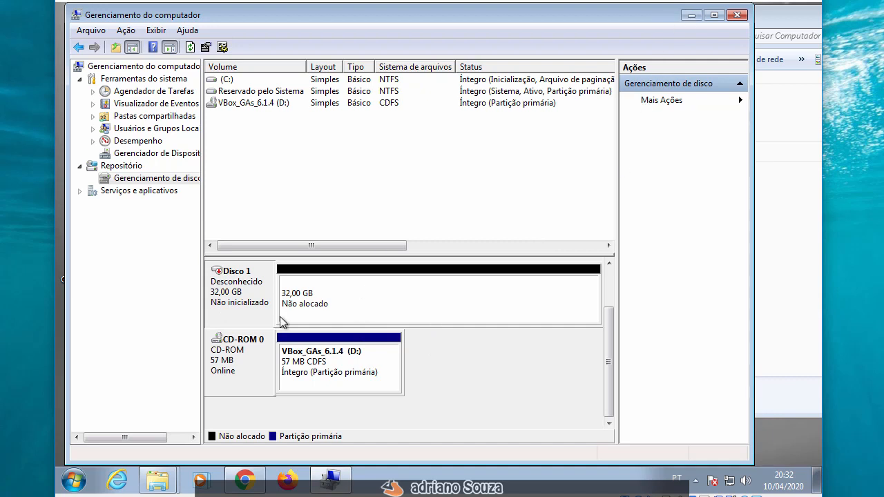
Step: Minimize Computer Management and launch AOMEI Backupper Standard from the desktop, allowing it to make changes
left_click(693, 16)
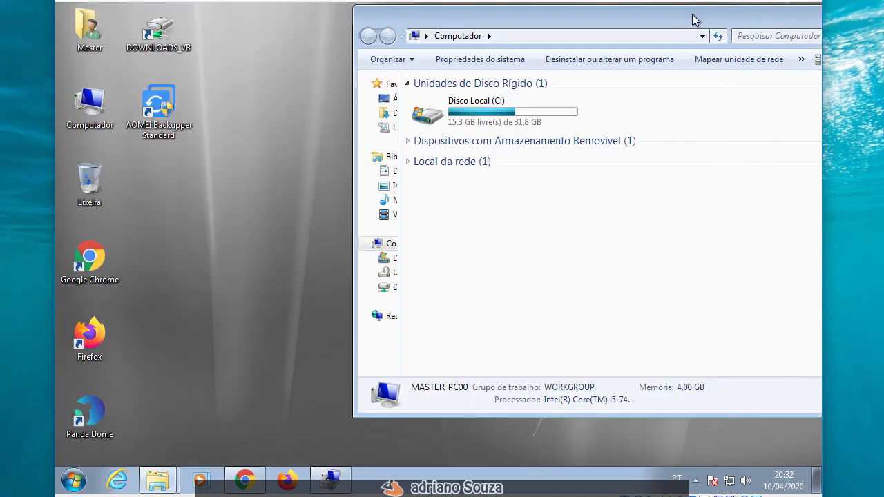
double_click(164, 96)
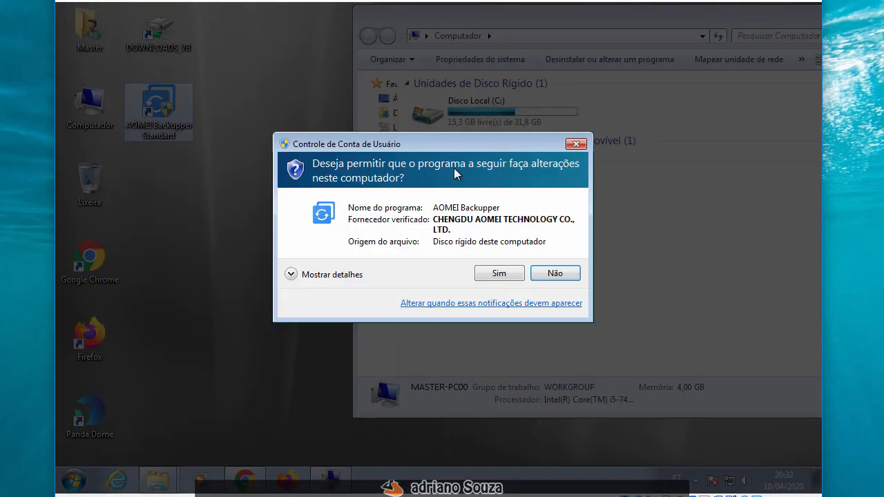
left_click(505, 275)
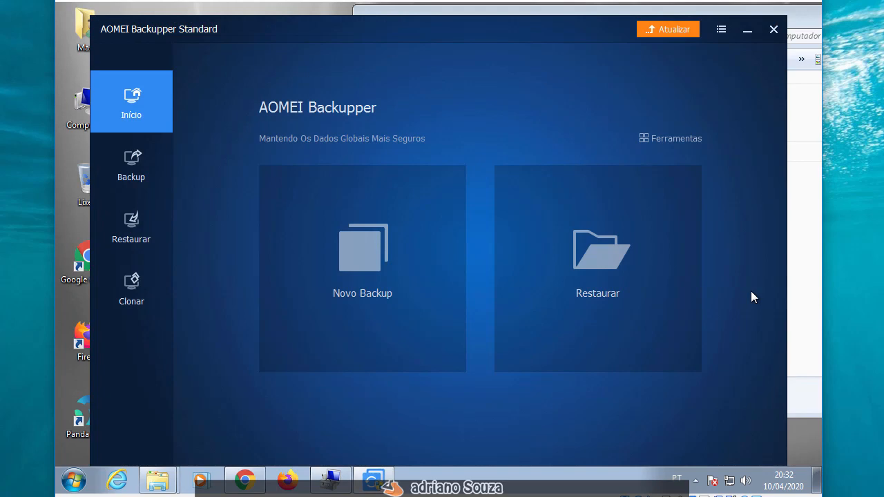
Step: Switch back to Computer Management, enlarge the graphical disk view to compare Disco 0 with Disco 1, and minimize the window
left_click(330, 480)
left_click_drag(345, 253, 345, 206)
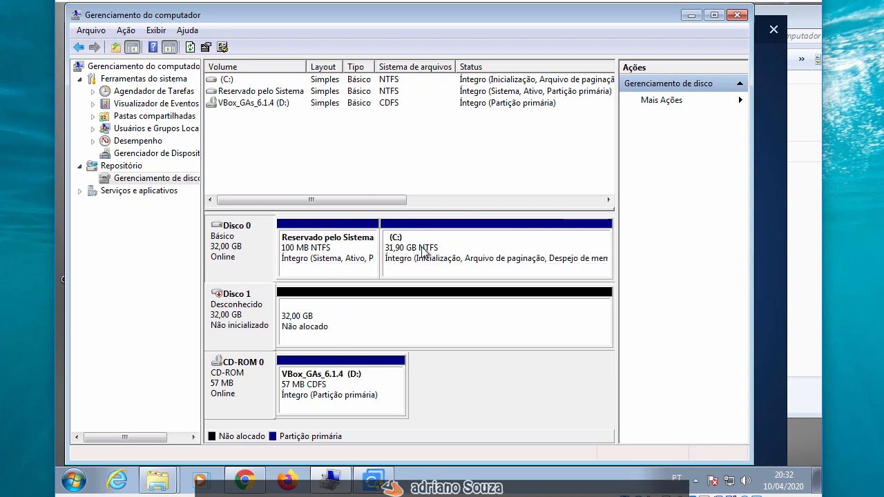
left_click(692, 15)
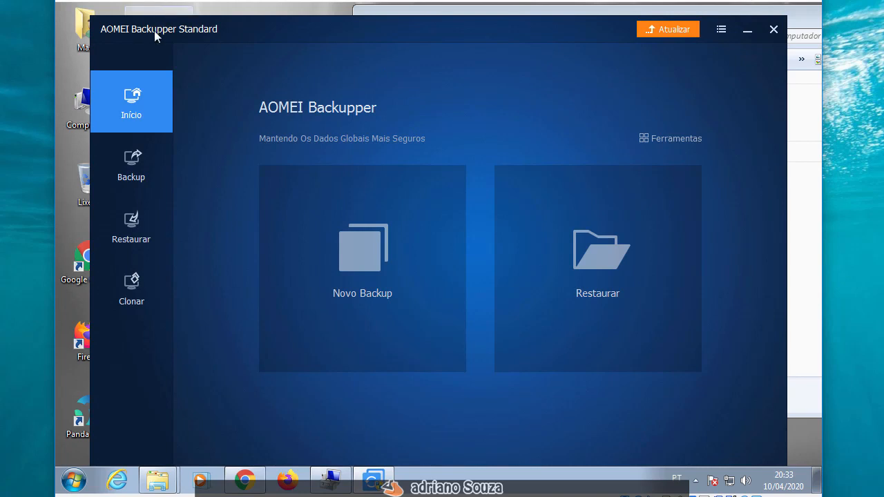
Step: Start a disk clone with Clonar Disco in AOMEI Backupper
left_click(139, 290)
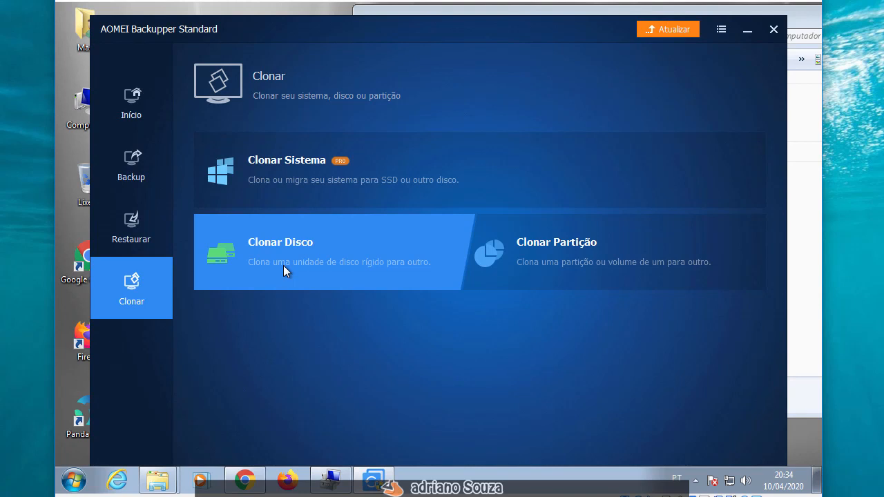
left_click(288, 269)
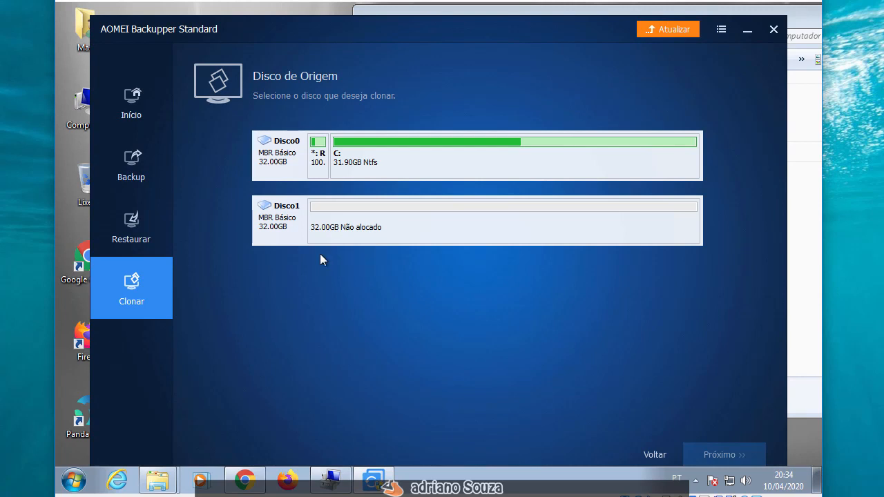
Step: Choose Disco0 as the source disk and Disco1 as the destination disk for the clone
left_click(290, 161)
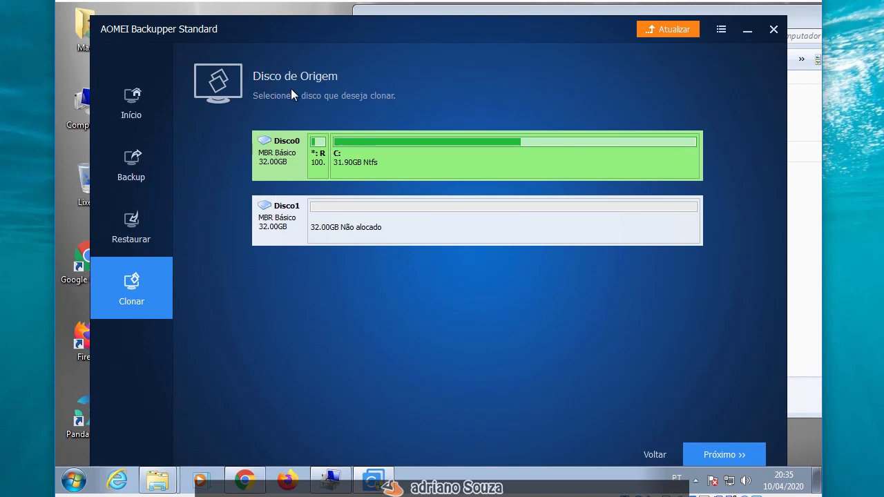
left_click(701, 449)
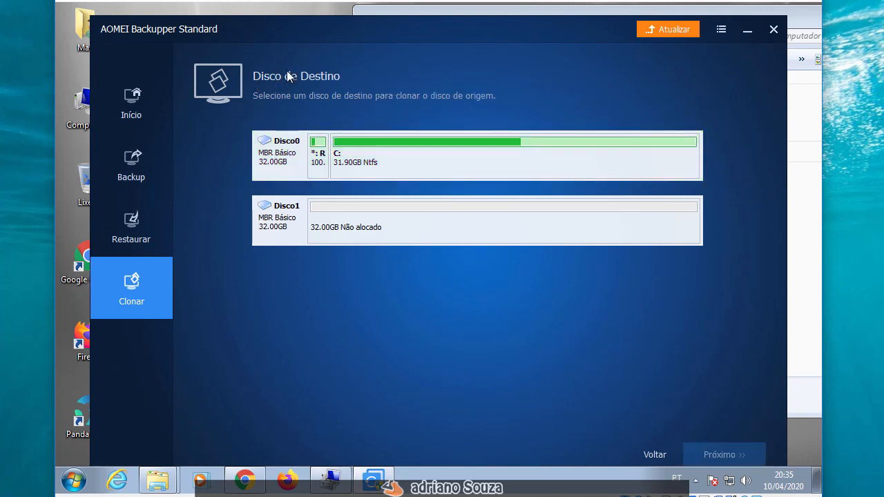
left_click(376, 220)
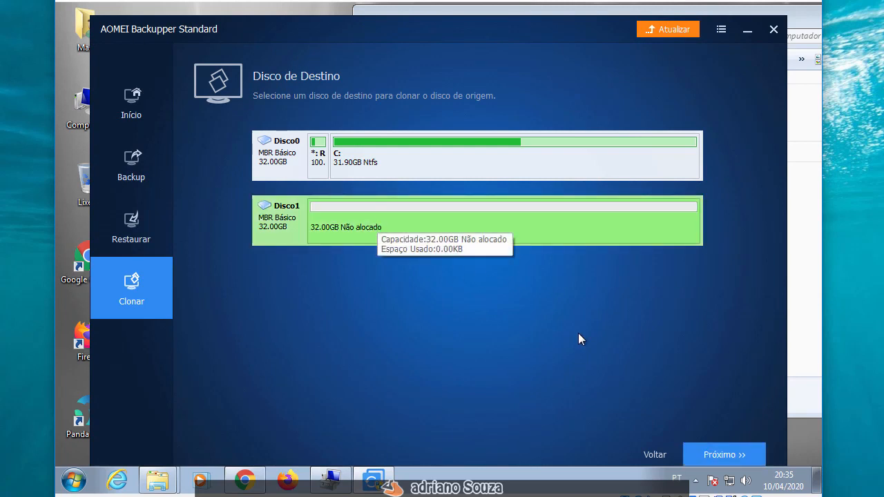
left_click(700, 449)
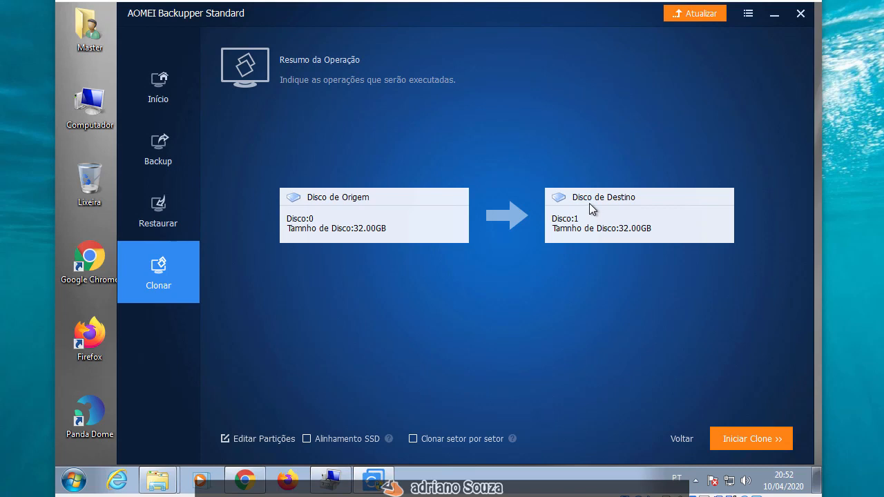
Step: Review the partition editing options for Disco1 and accept Copiar sem redimensionar partições
left_click(249, 440)
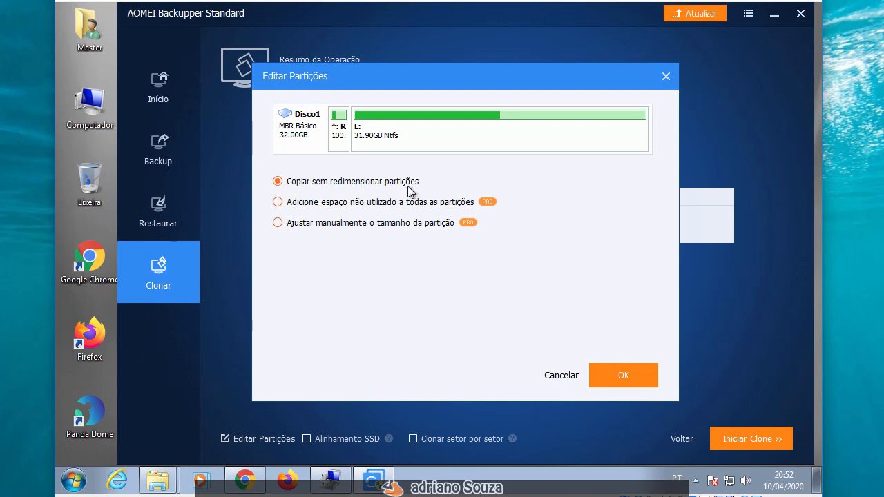
mouse_move(405, 144)
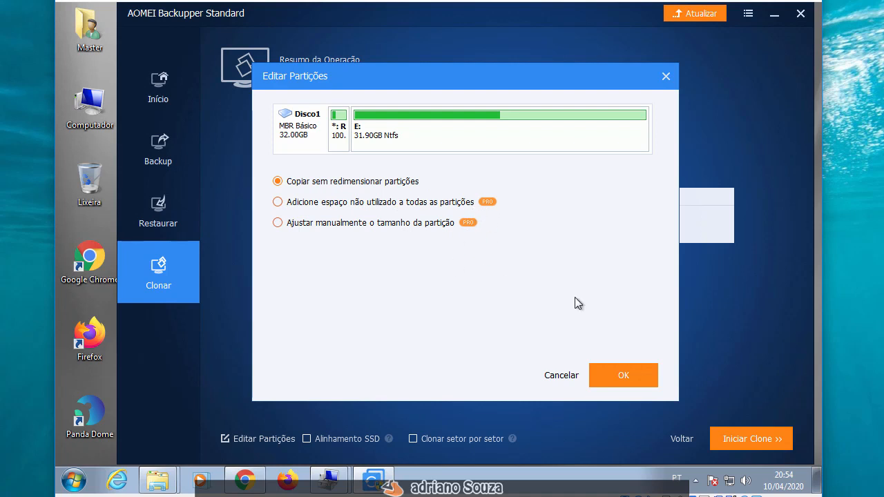
left_click(611, 374)
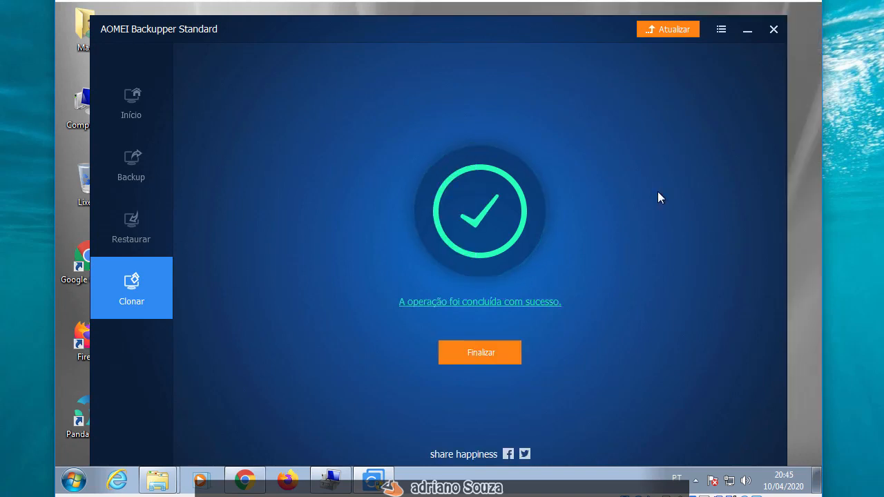
Step: Minimize AOMEI Backupper Standard and open Computador from the desktop to check the drives
left_click(743, 31)
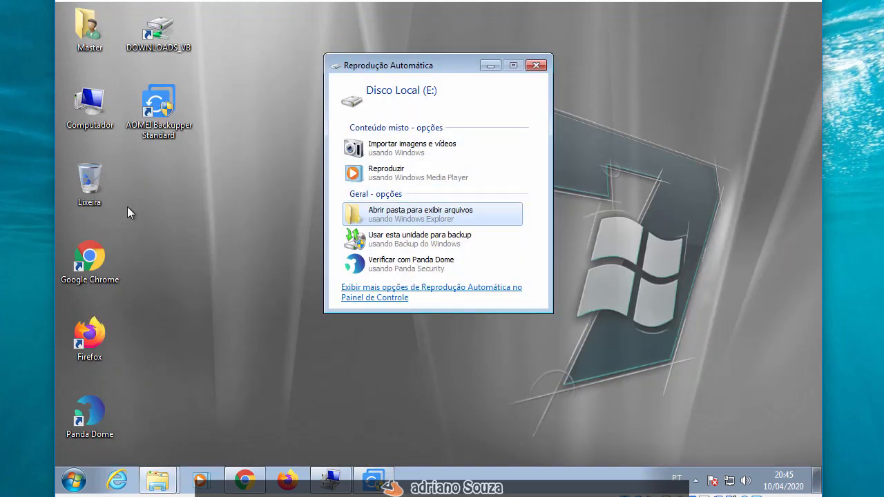
double_click(90, 103)
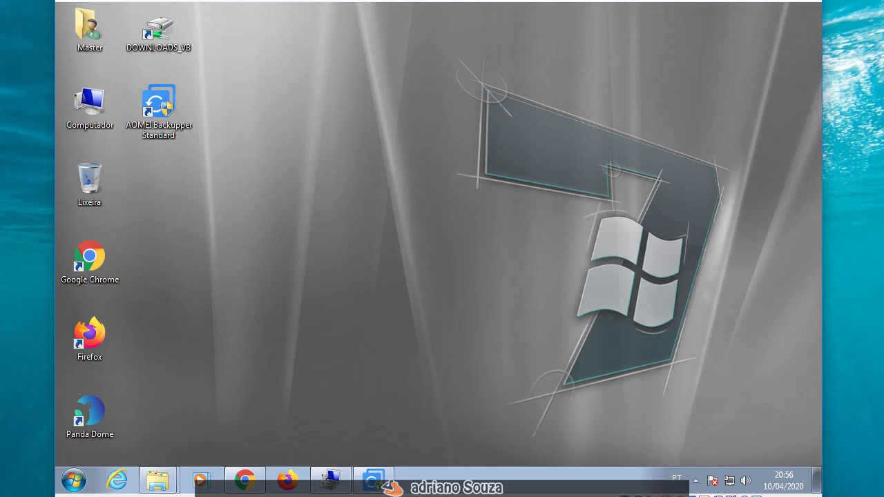
Step: Open disk management in Computer Management and examine the partition layout of Disco 1
right_click(90, 101)
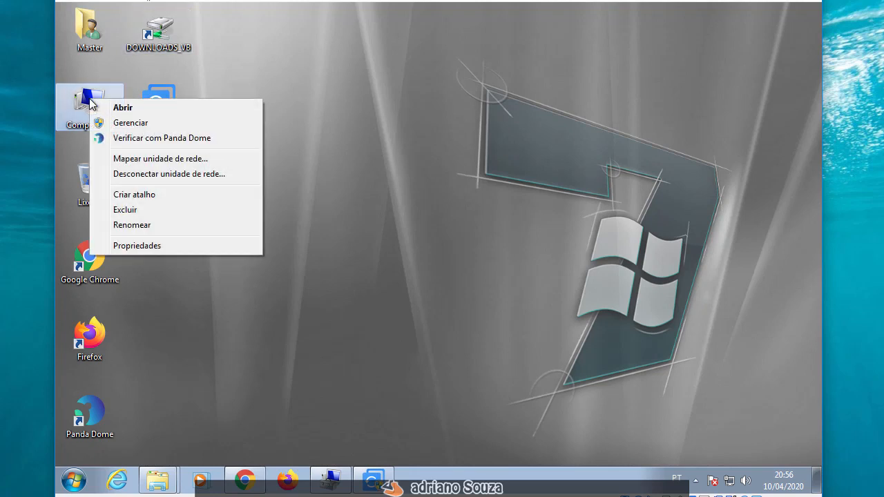
left_click(123, 127)
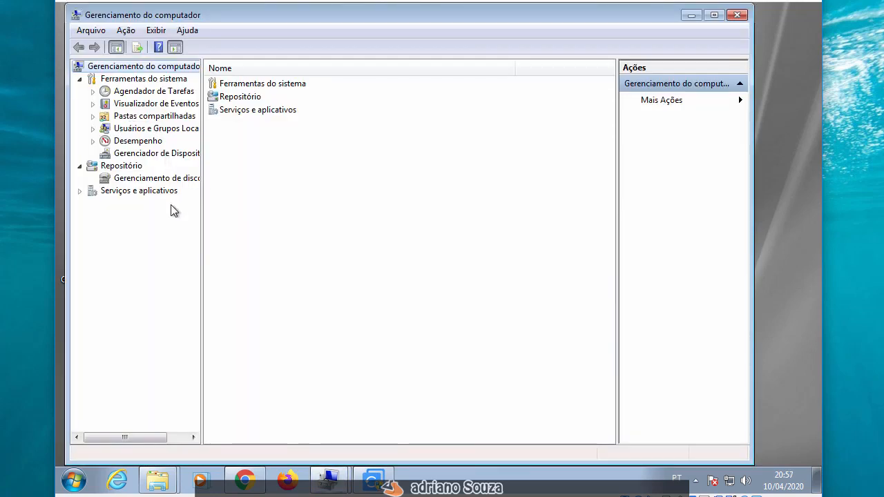
left_click(166, 178)
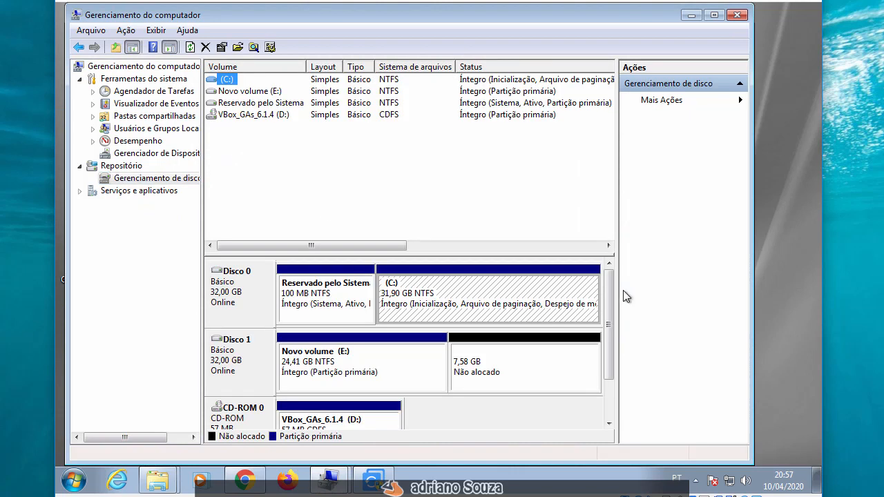
left_click_drag(612, 293, 616, 332)
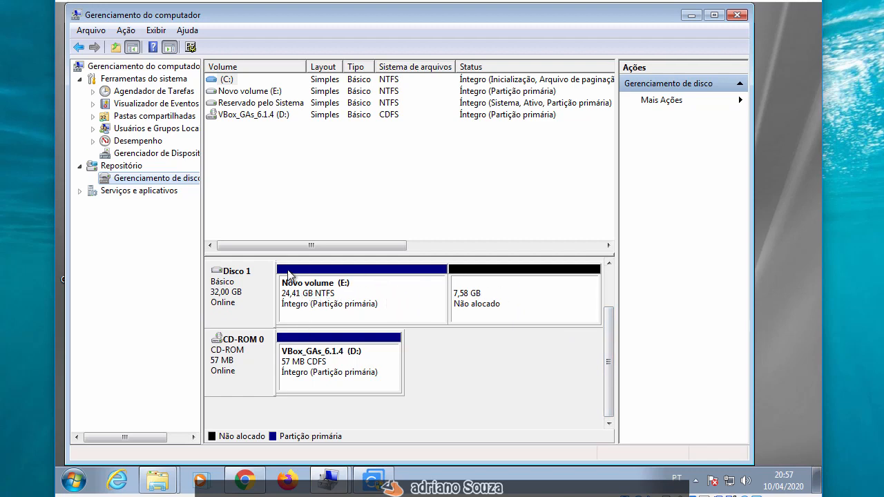
Step: Check the size of Novo volume (E:) in Computador, minimize that window, and return to Computer Management
left_click_drag(243, 15, 348, 105)
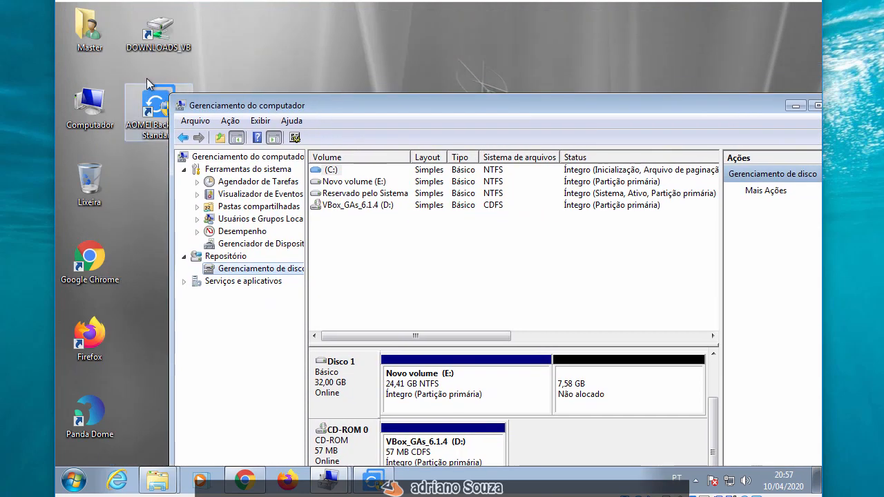
double_click(90, 107)
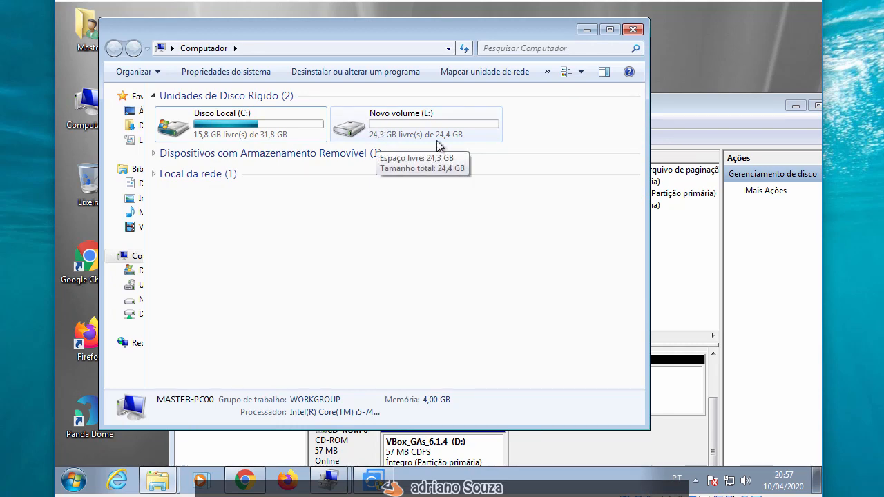
left_click(586, 29)
left_click_drag(522, 113, 453, 27)
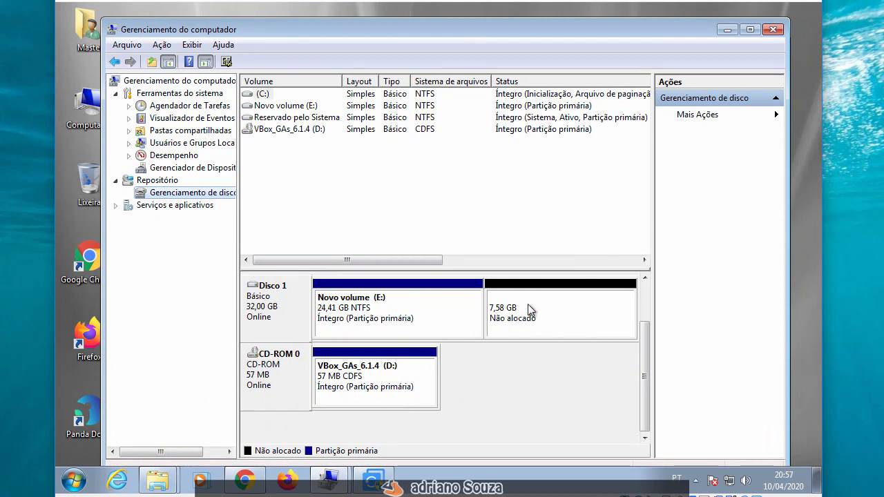
Step: Extend Novo volume (E:) on Disco 1 by the full 7765 MB of unallocated space
left_click(351, 323)
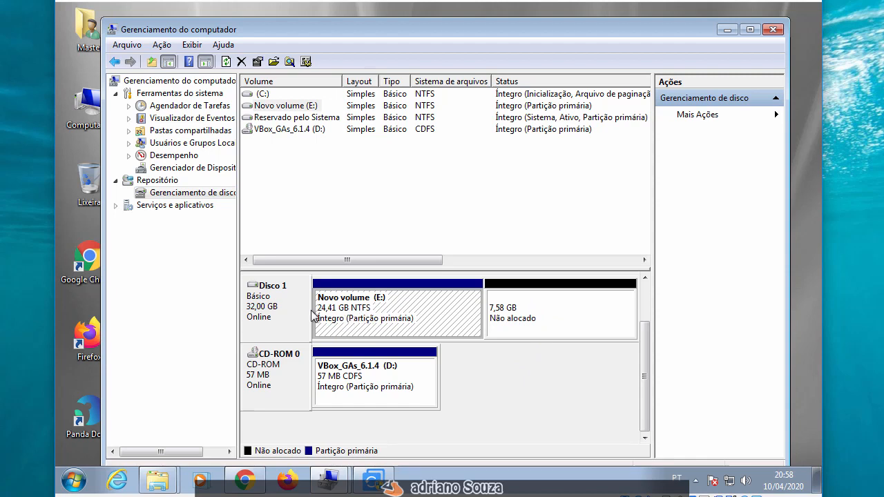
right_click(392, 305)
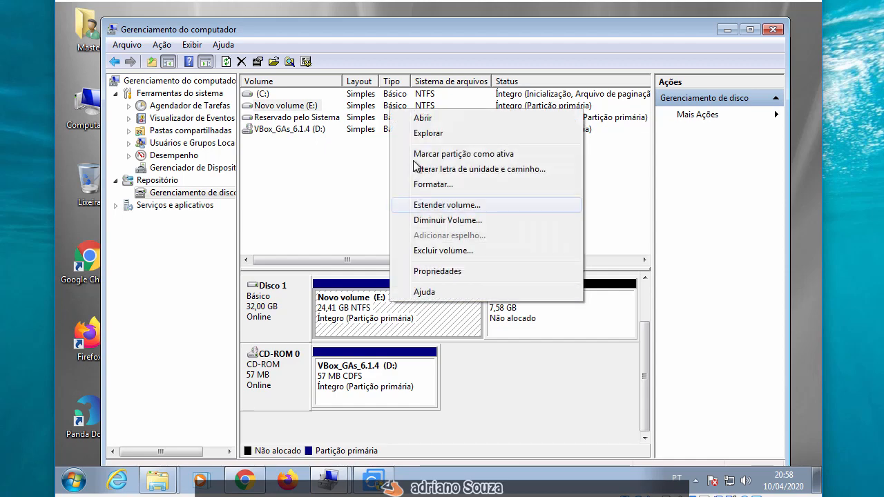
left_click(437, 207)
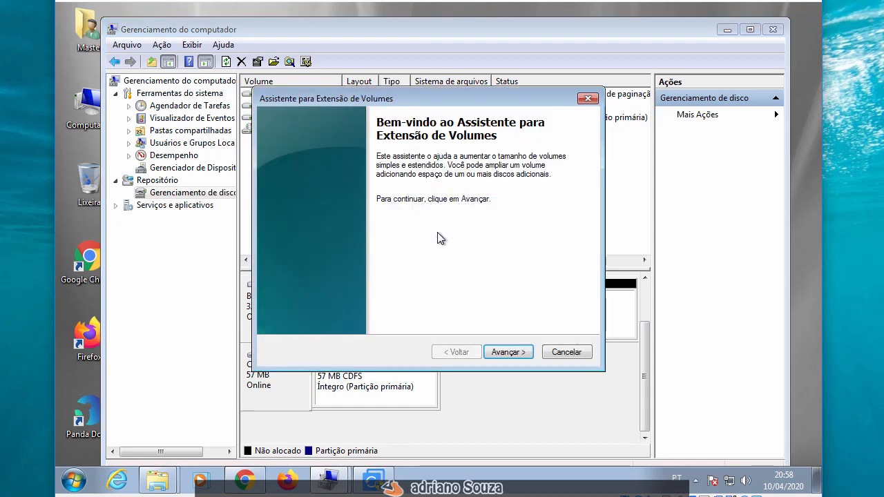
left_click(498, 352)
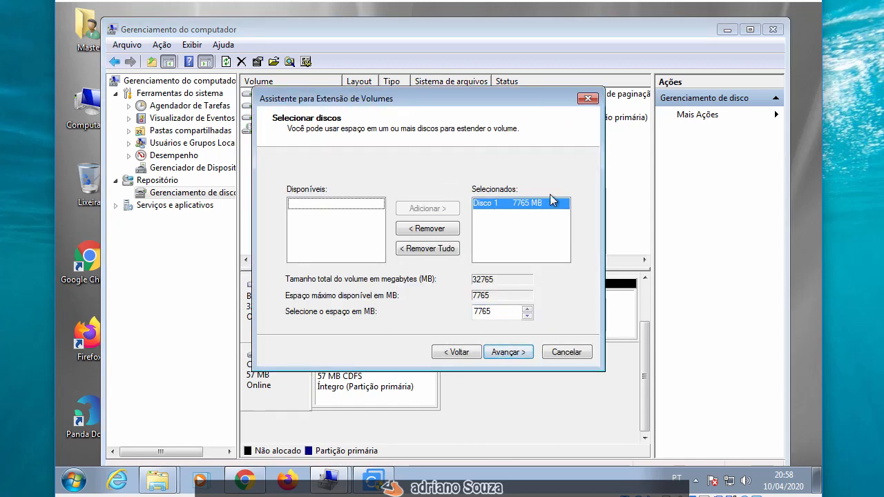
left_click(499, 206)
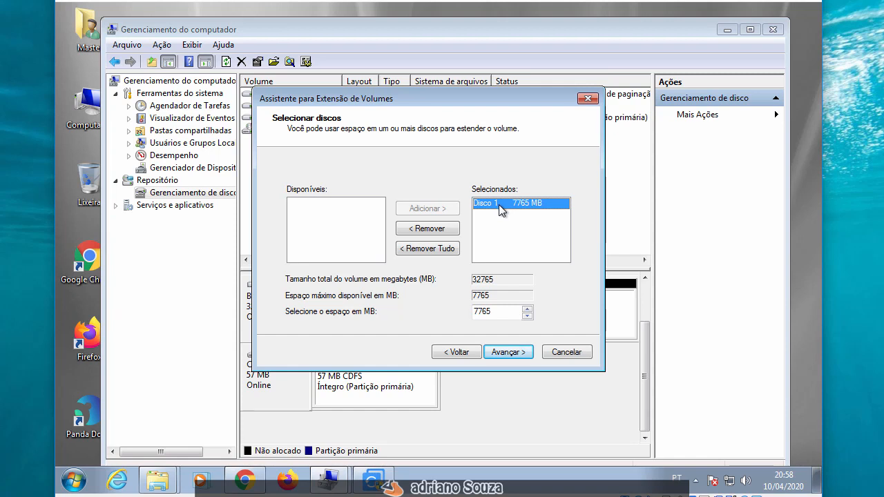
left_click(488, 354)
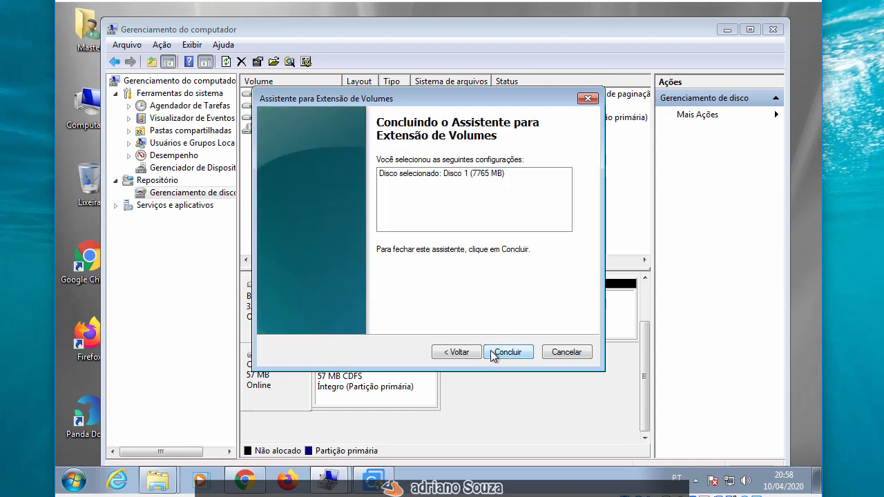
left_click(500, 353)
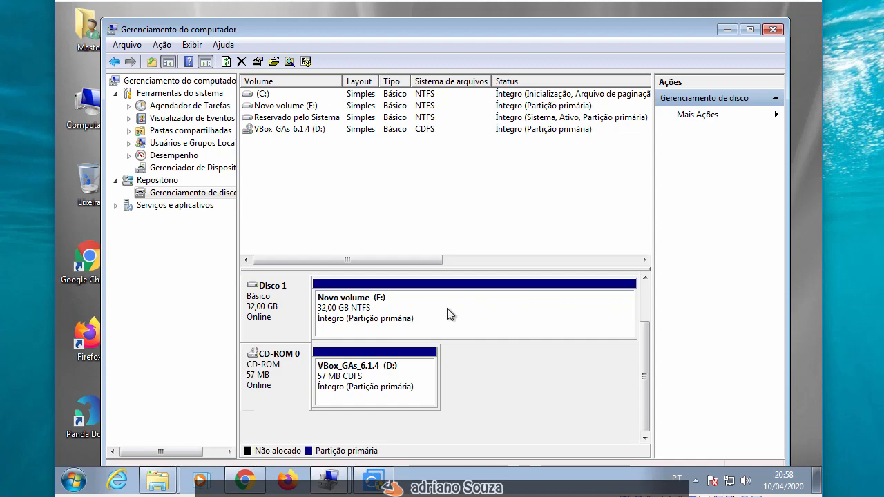
Step: Minimize Computer Management, refresh the drives in Computador to check the size of Novo volume (E:), and minimize that window
left_click(727, 29)
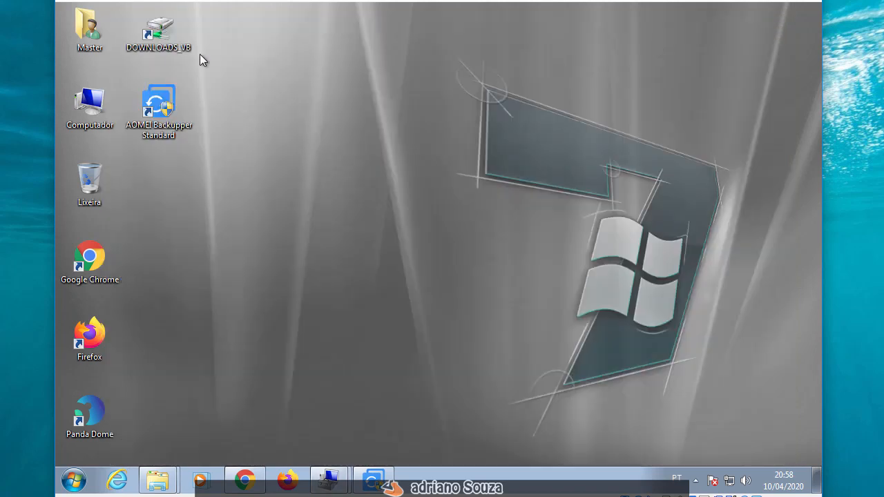
double_click(101, 103)
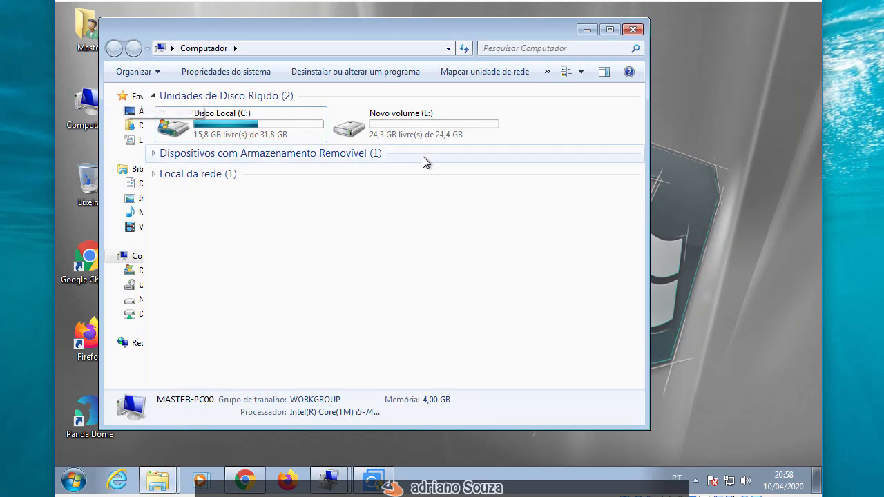
right_click(397, 235)
left_click(433, 290)
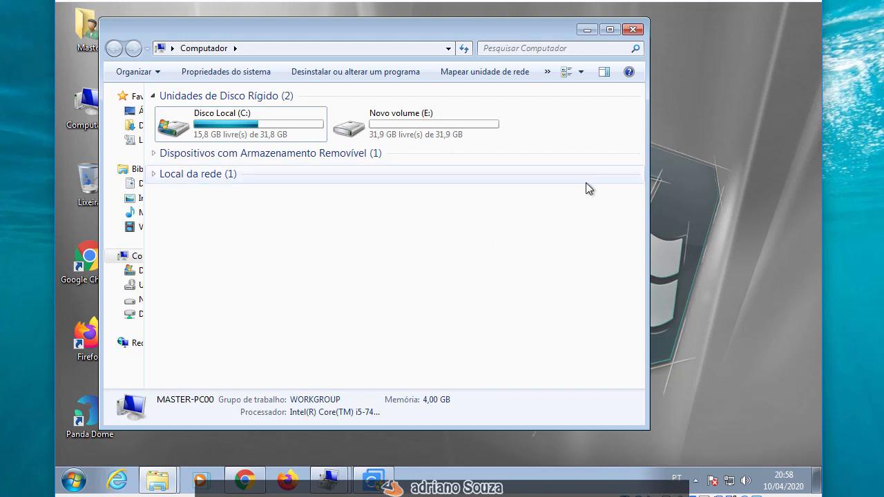
left_click(586, 30)
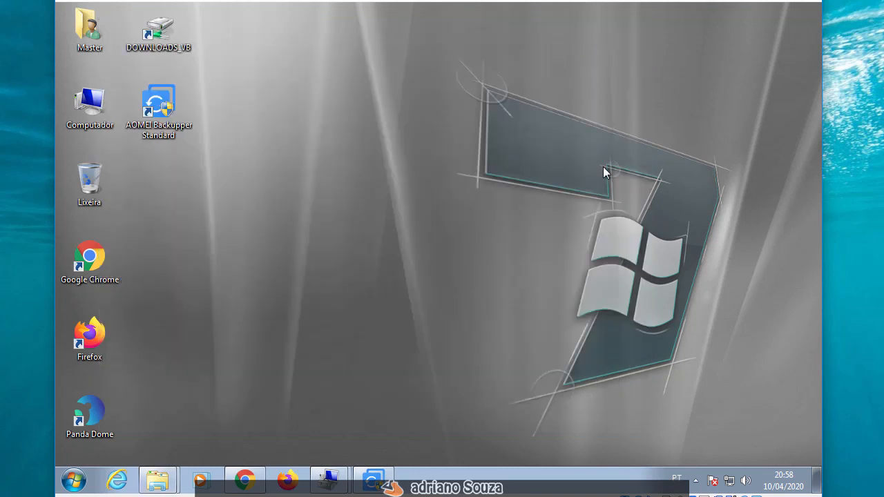